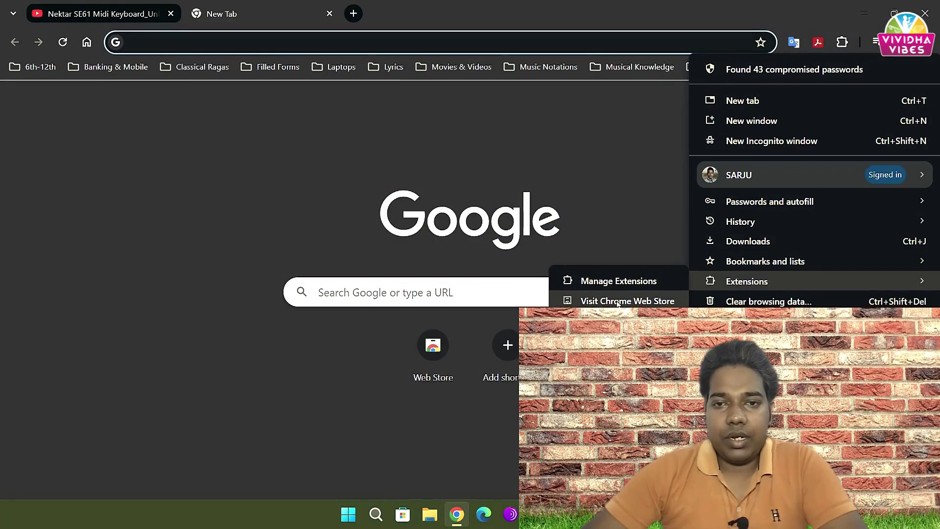
# Step: Search the Chrome Web Store's extensions for "video styler" and open the Video Styler (brightness and more) page
pyautogui.click(591, 301)
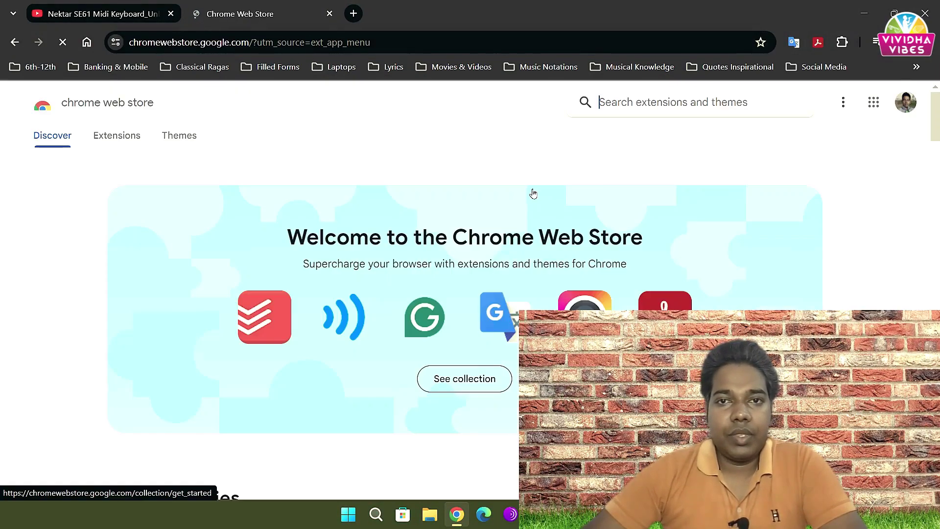
pyautogui.click(117, 135)
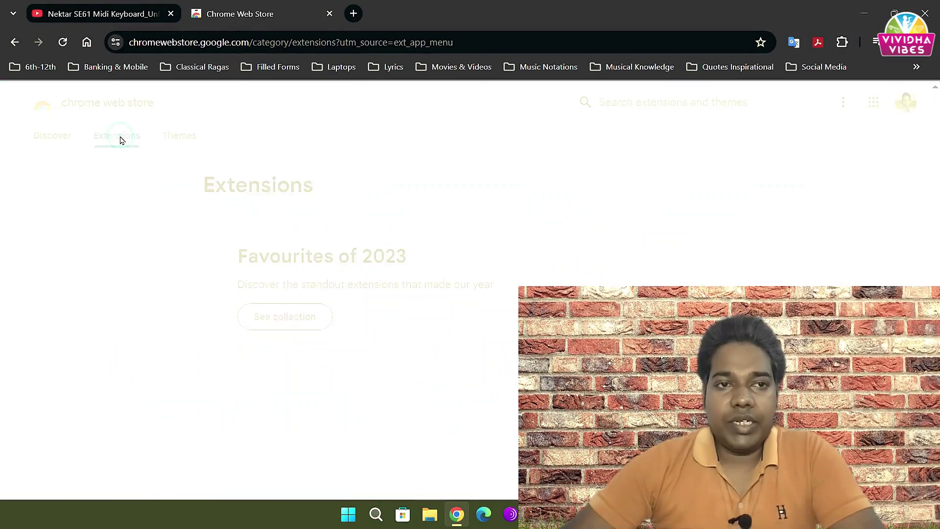
pyautogui.click(655, 104)
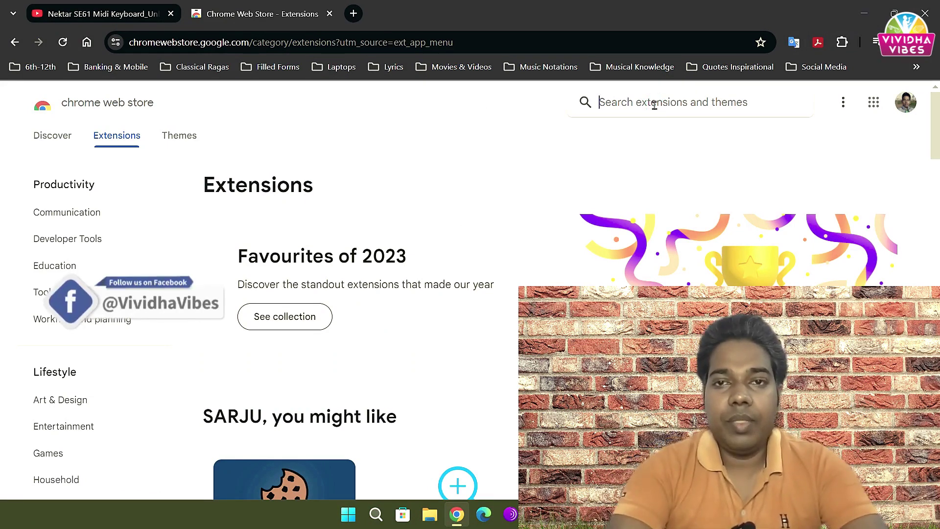
pyautogui.write('video ')
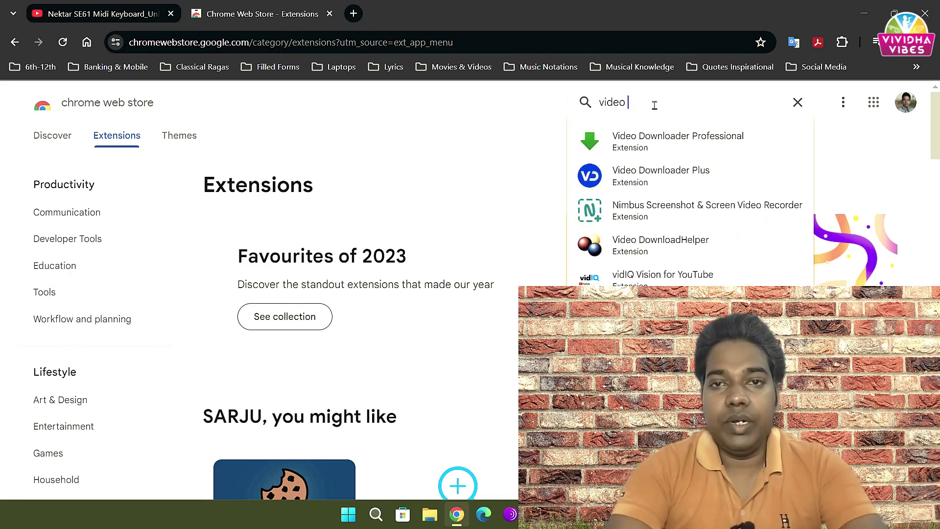
pyautogui.write('st')
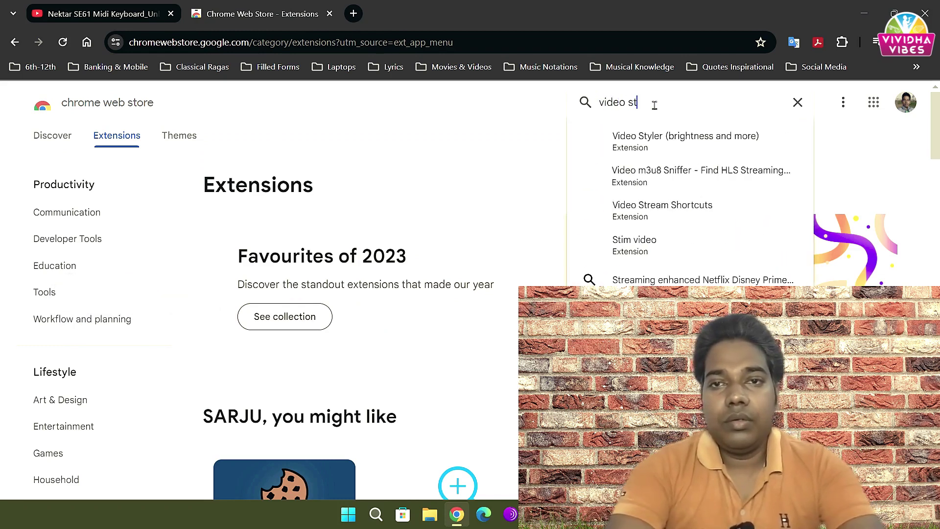
pyautogui.write('yler')
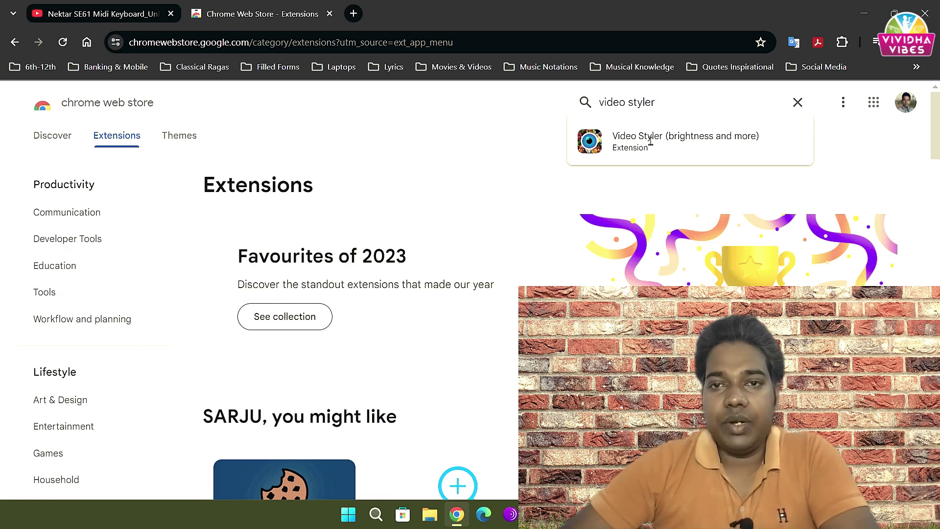
pyautogui.click(636, 141)
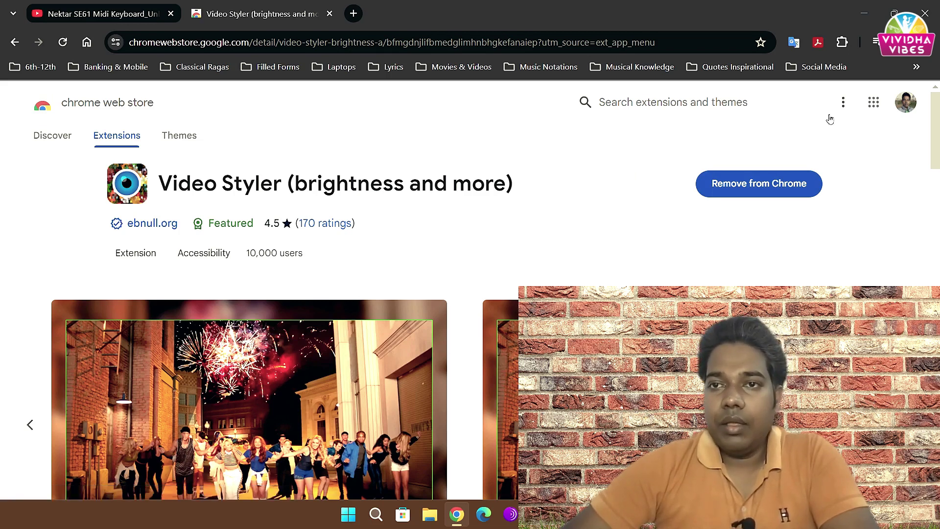
# Step: Pin the Video Styler extension to the browser and close the Chrome Web Store page
pyautogui.click(842, 41)
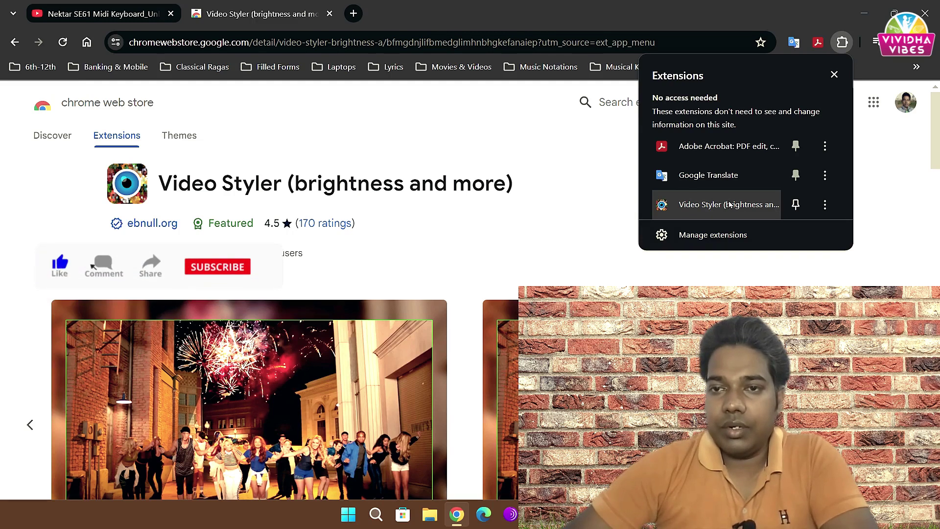
pyautogui.click(797, 205)
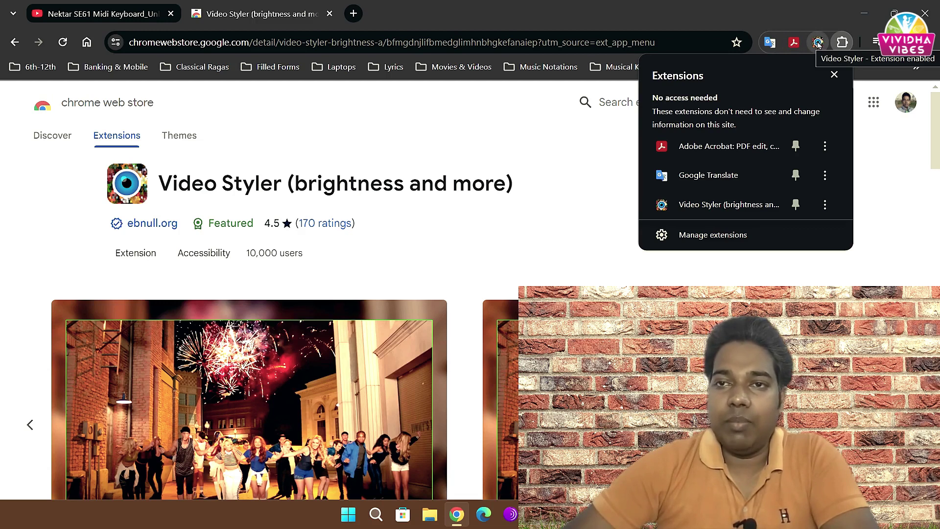
pyautogui.click(601, 5)
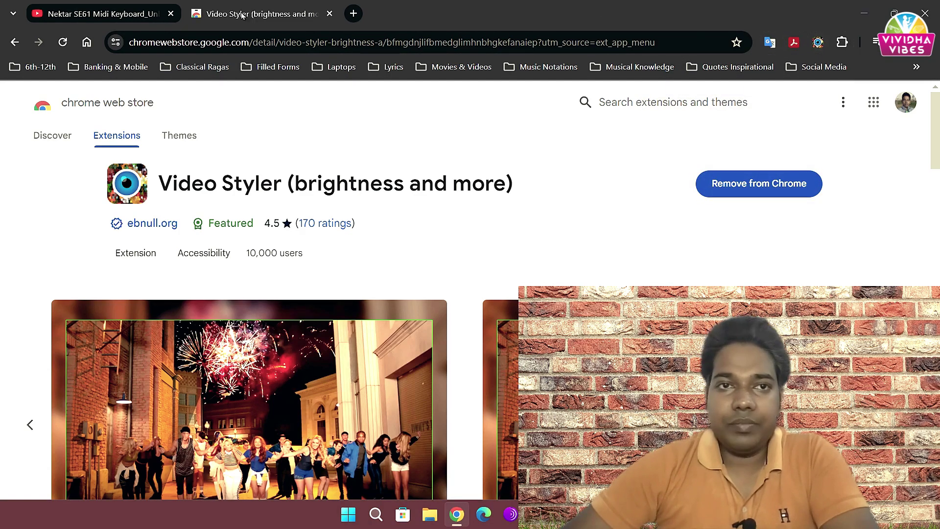
pyautogui.click(329, 15)
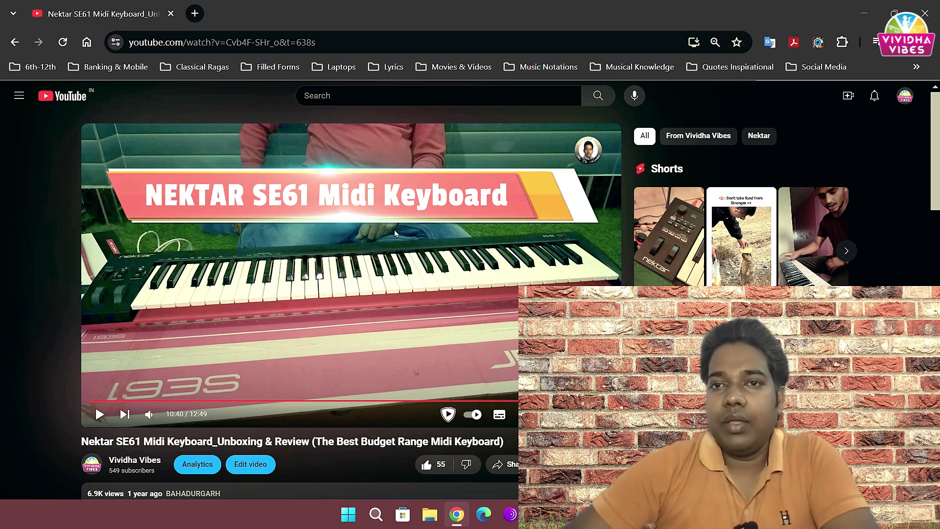
# Step: Open the Video Styler controls for the YouTube video and switch the extension off and back on
pyautogui.click(818, 43)
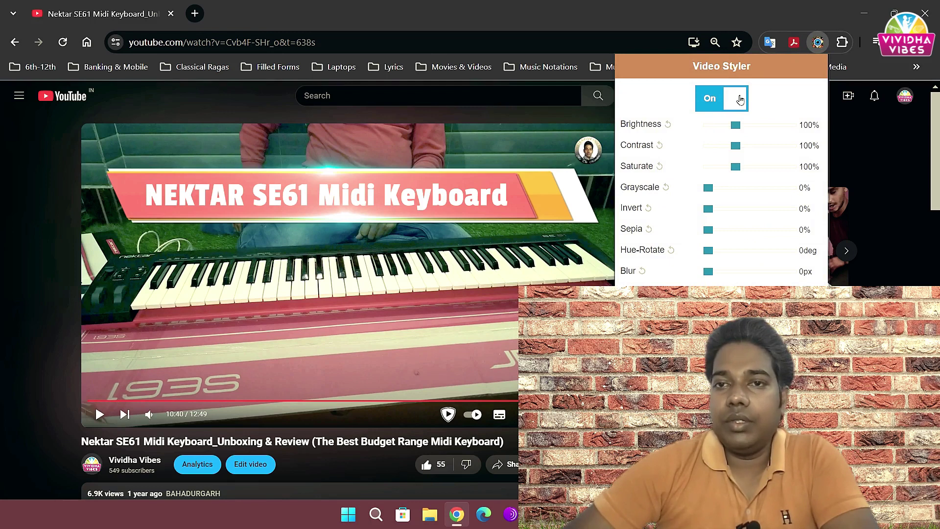
pyautogui.click(740, 99)
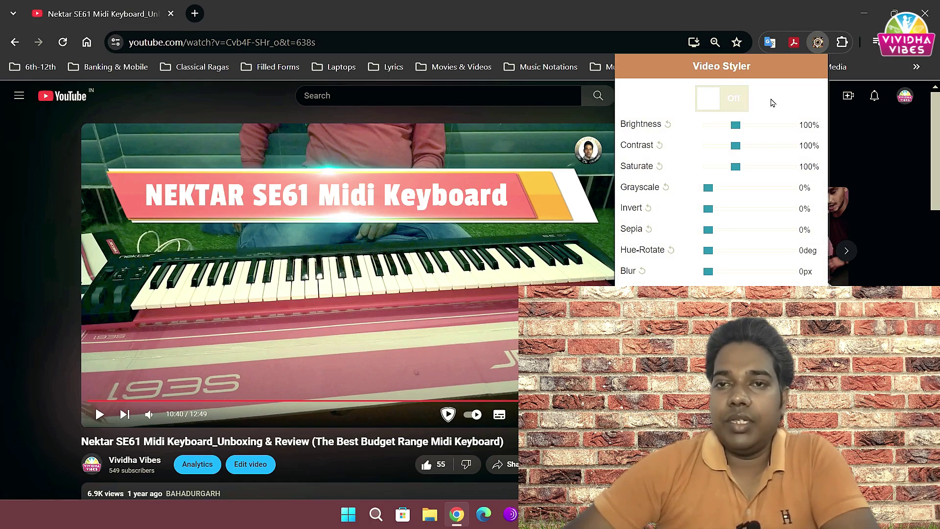
pyautogui.click(709, 100)
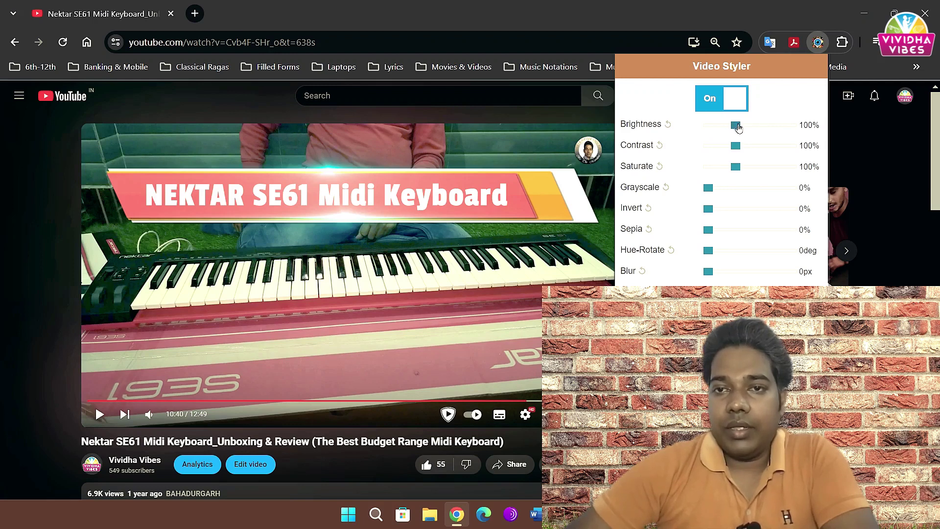
# Step: Try the video's brightness at 166%, 223% and 41%, and reset it to its default
pyautogui.moveTo(737, 126); pyautogui.dragTo(755, 129)
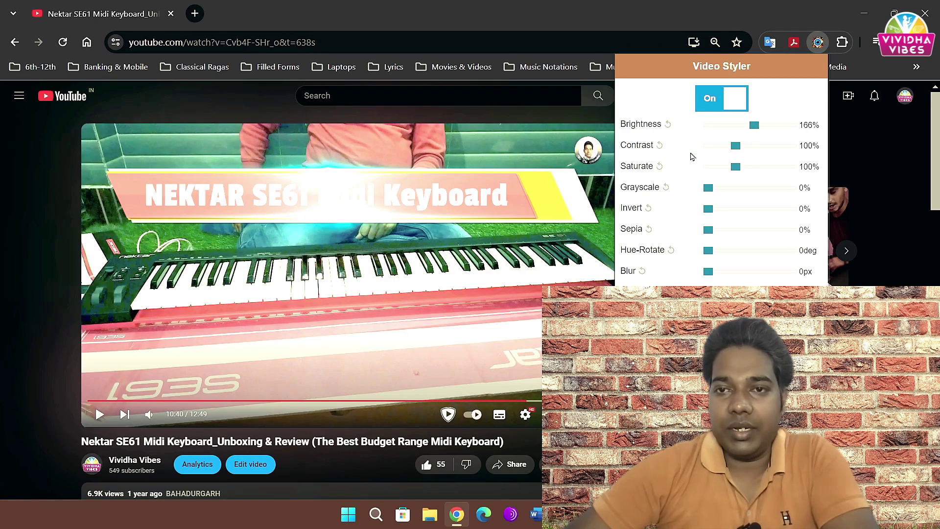
pyautogui.moveTo(755, 129); pyautogui.dragTo(770, 126)
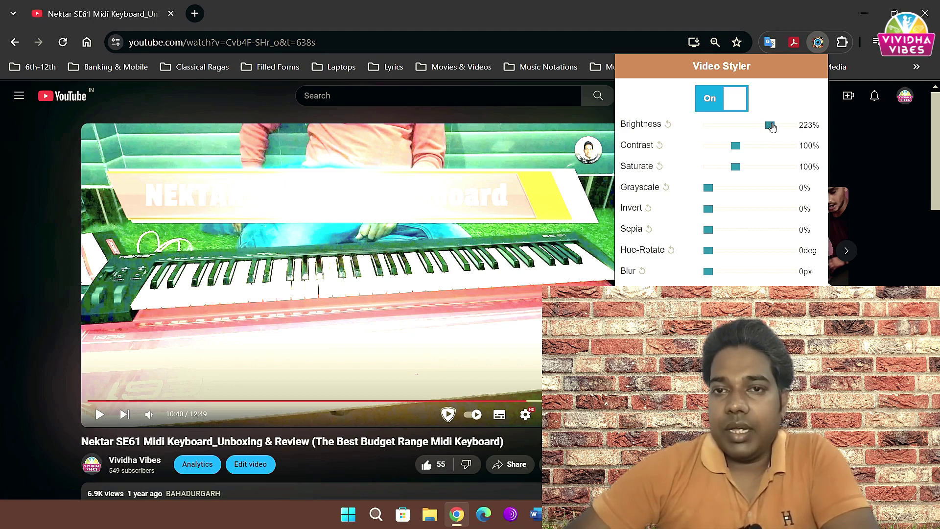
pyautogui.moveTo(772, 127); pyautogui.dragTo(720, 126)
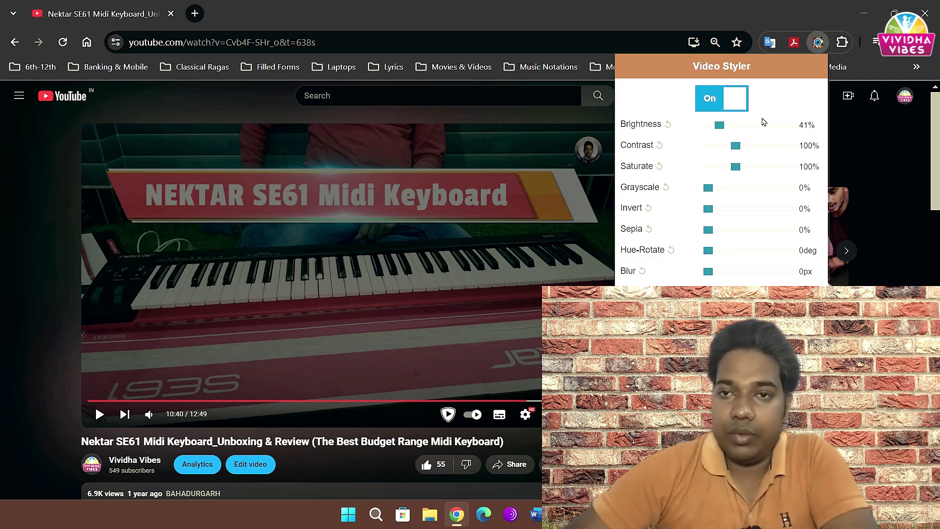
pyautogui.click(668, 124)
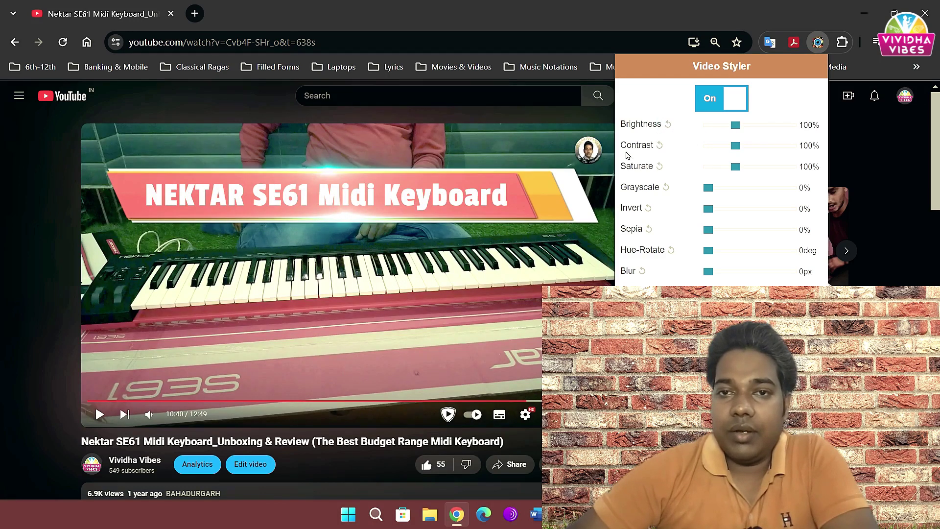
# Step: Try the video's contrast at 242% and 41%, and reset it to its default
pyautogui.moveTo(737, 146); pyautogui.dragTo(776, 146)
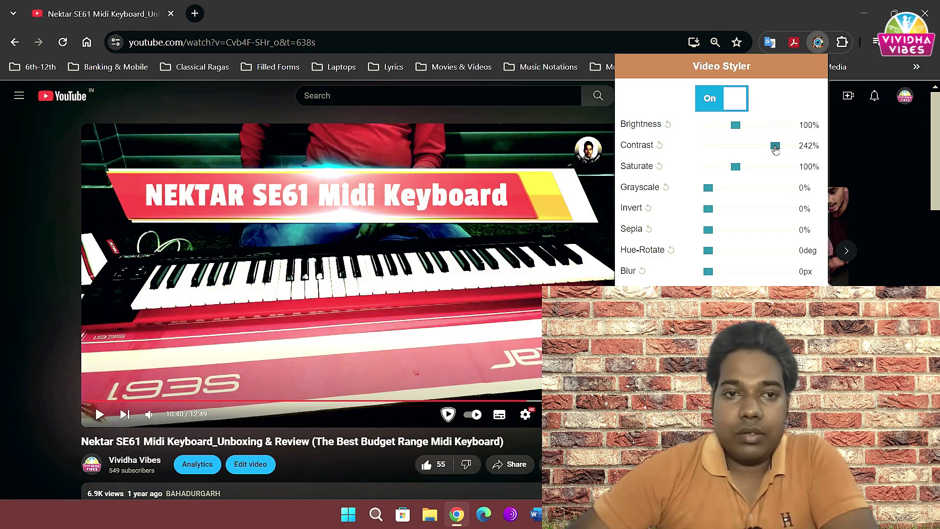
pyautogui.click(719, 146)
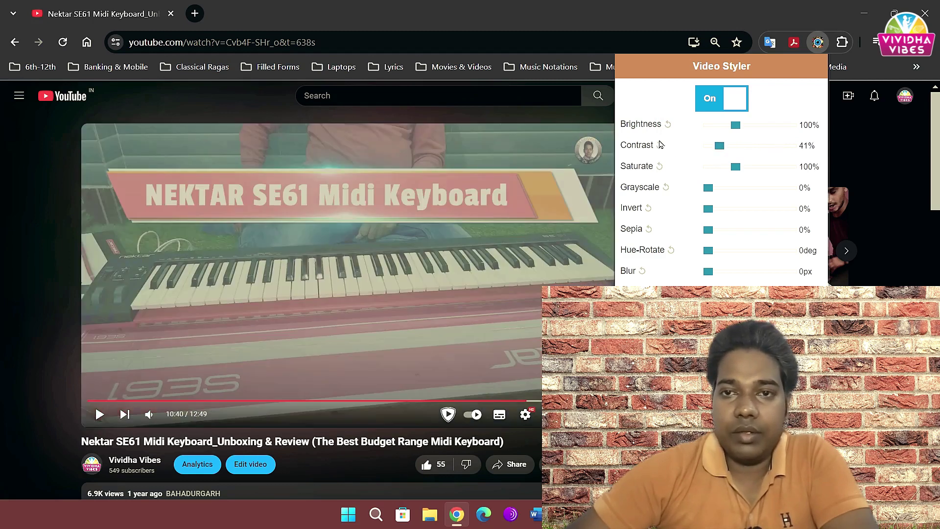
pyautogui.click(659, 145)
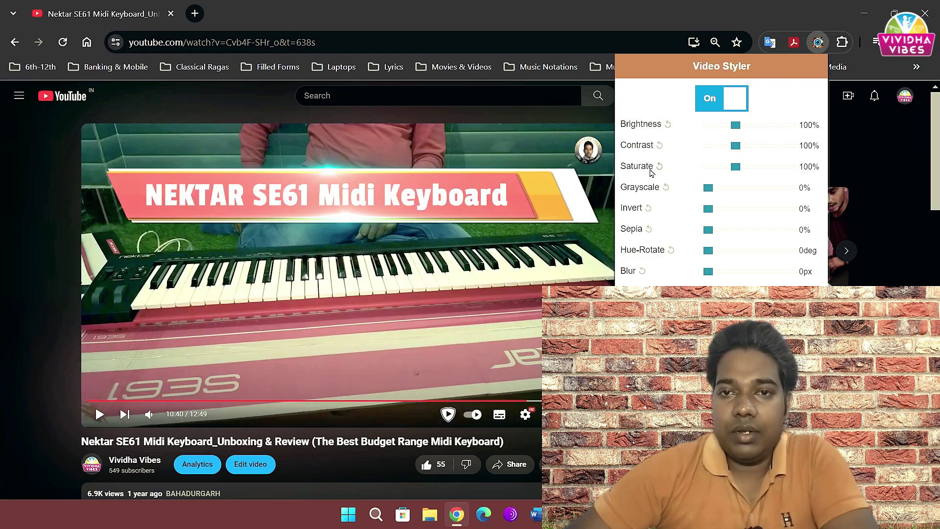
# Step: Try saturation at 39% and grayscale at 80% on the video, resetting each to its default
pyautogui.moveTo(733, 167)
pyautogui.mouseDown()
pyautogui.moveTo(762, 167)
pyautogui.moveTo(719, 169)
pyautogui.mouseUp()
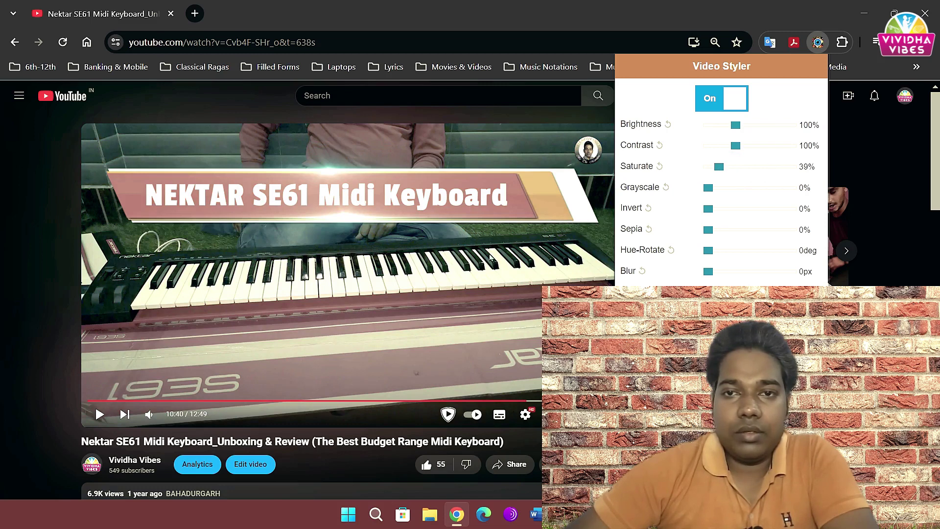
pyautogui.click(659, 166)
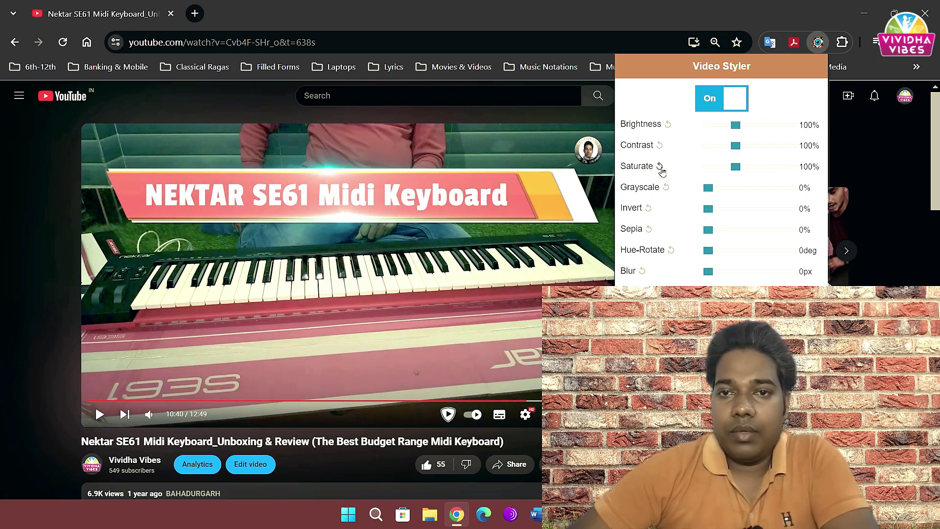
pyautogui.moveTo(706, 189); pyautogui.dragTo(775, 195)
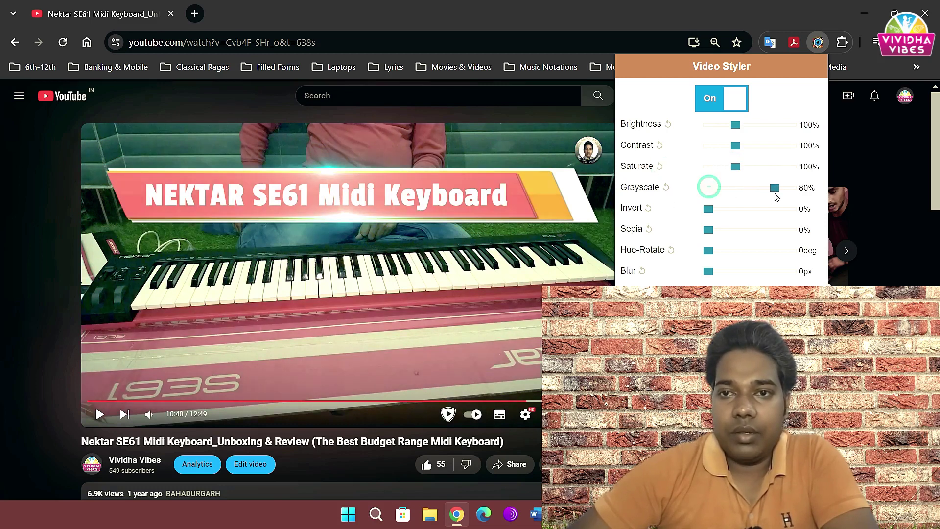
pyautogui.click(666, 188)
# Step: Try the invert effect at 78% and sepia at 72% on the video, resetting each to its default
pyautogui.moveTo(707, 212); pyautogui.dragTo(773, 209)
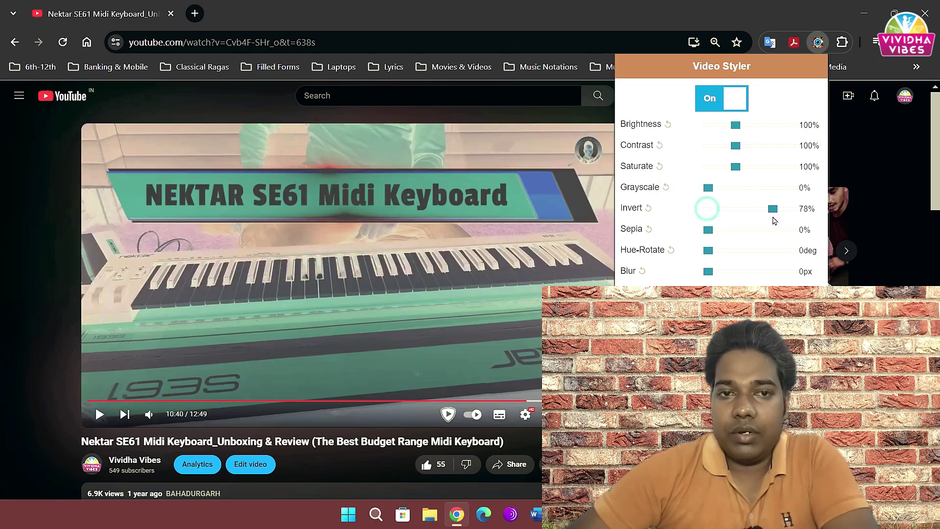
pyautogui.click(648, 208)
pyautogui.moveTo(709, 232); pyautogui.dragTo(769, 231)
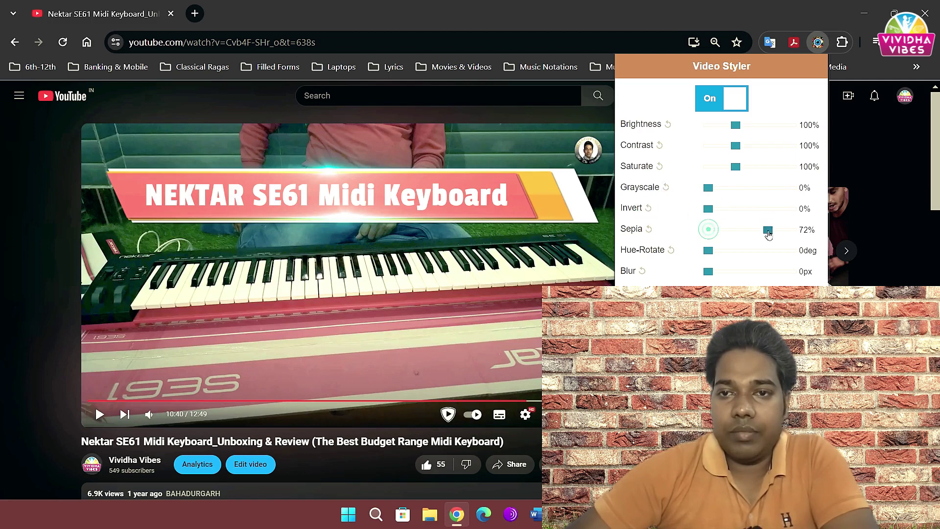
pyautogui.click(649, 229)
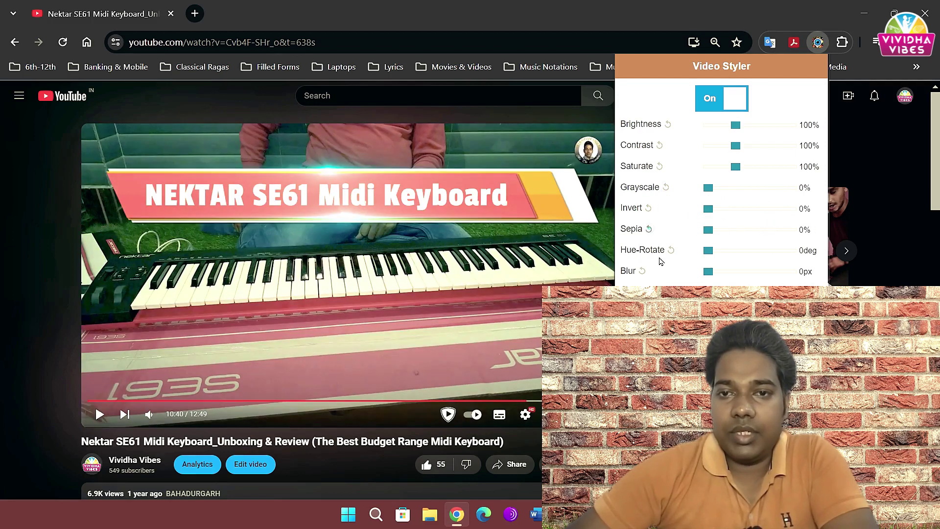
# Step: Try a hue rotation of 257 degrees and a 28 px blur on the video, resetting each to its default
pyautogui.moveTo(709, 252); pyautogui.dragTo(767, 251)
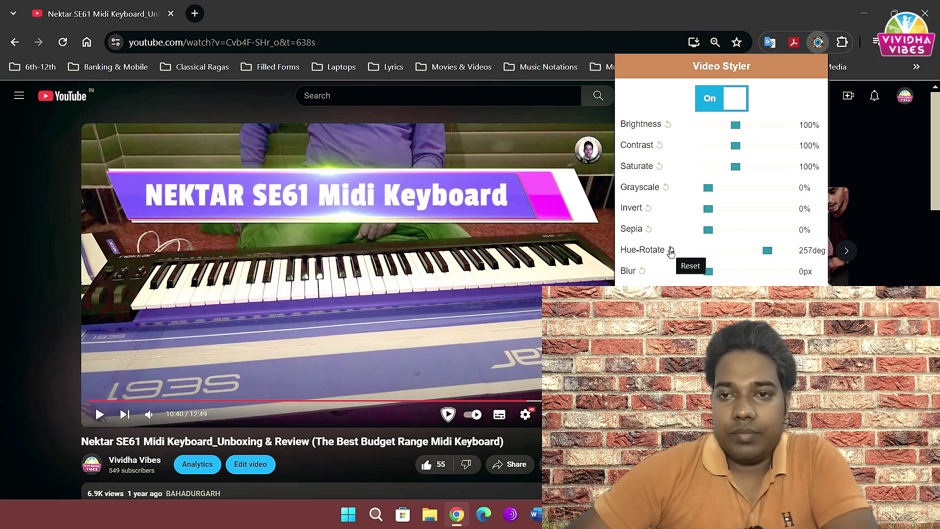
pyautogui.click(671, 251)
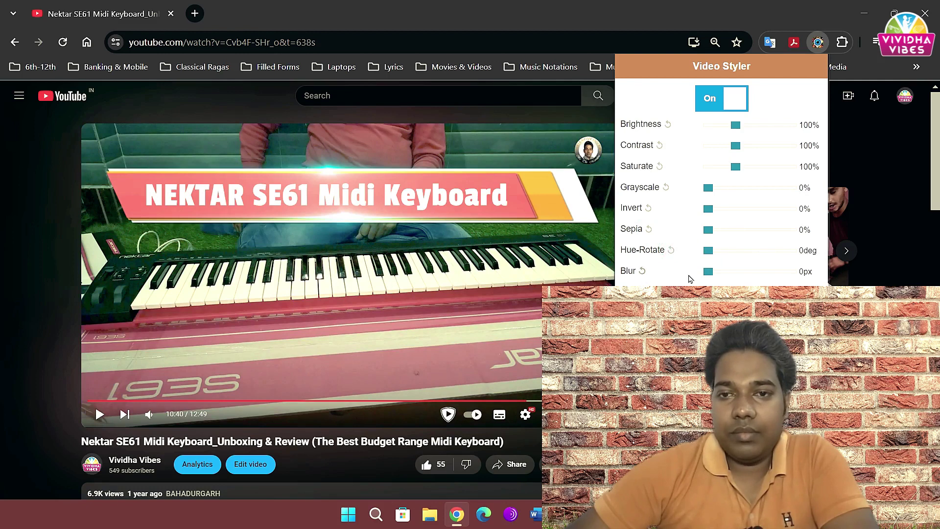
pyautogui.moveTo(711, 272); pyautogui.dragTo(755, 276)
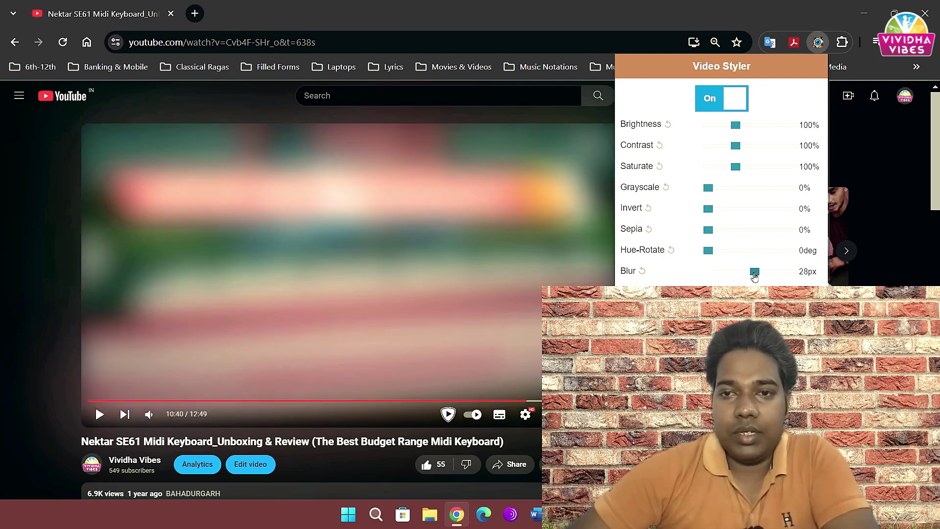
pyautogui.click(642, 270)
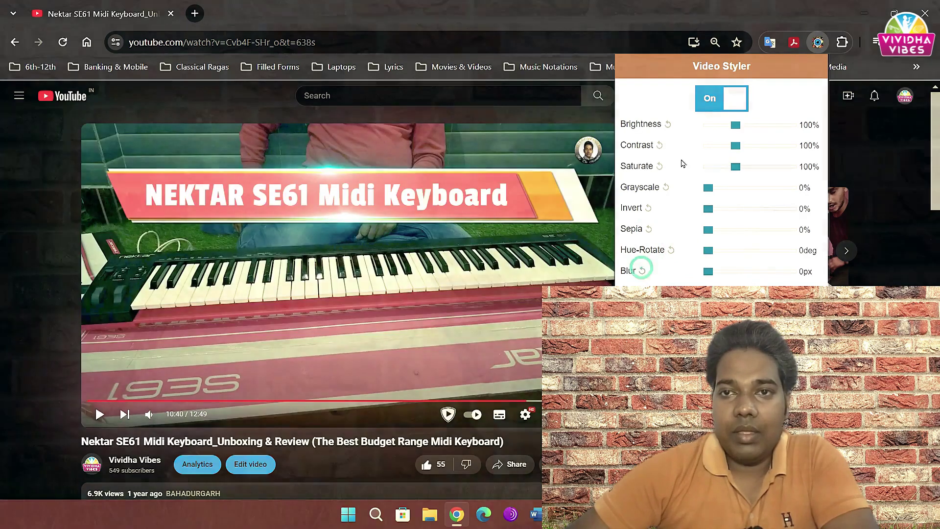